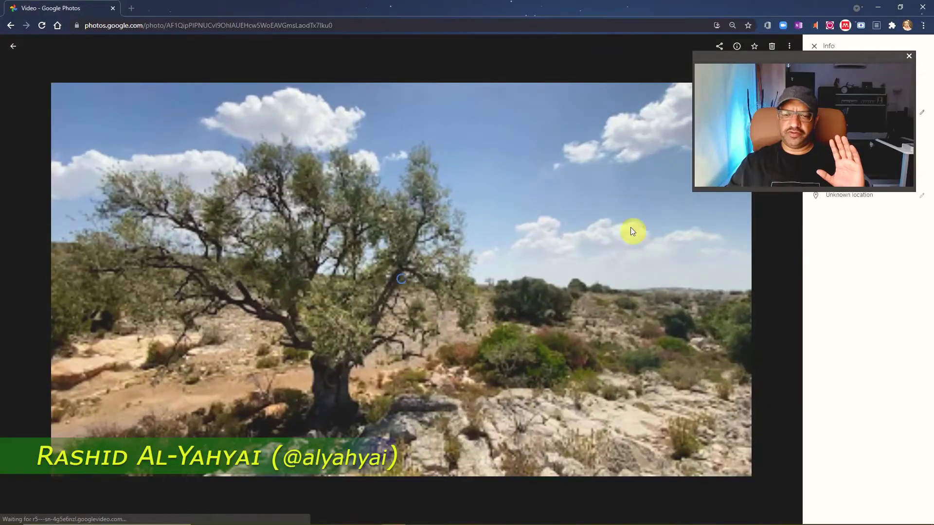
# Step: Pause the olive-tree video and try editing its Unknown location, which the camera-location lock blocks
pyautogui.moveTo(852, 57); pyautogui.dragTo(854, 368)
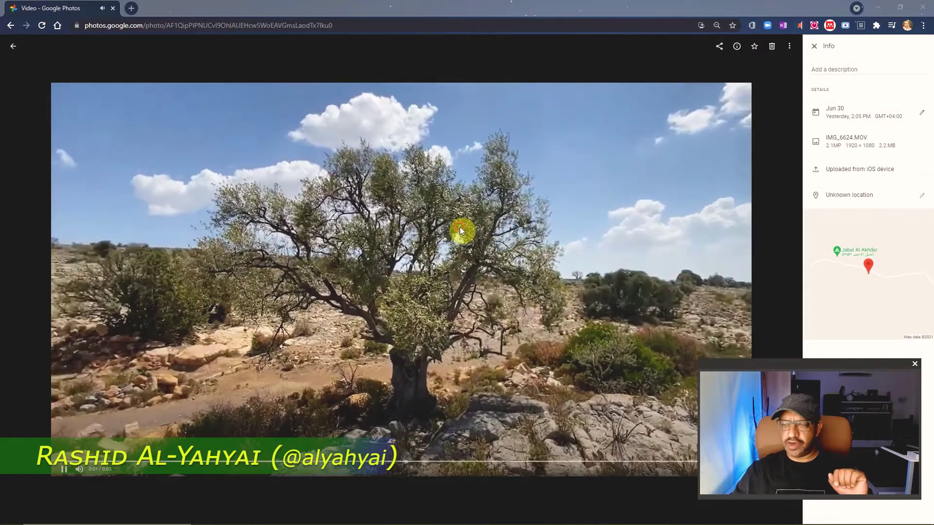
pyautogui.click(460, 228)
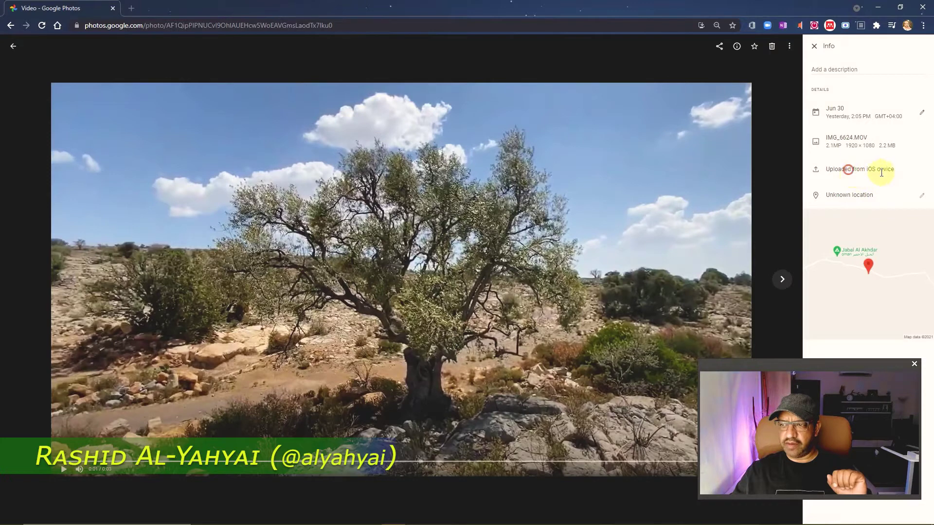
pyautogui.moveTo(847, 169); pyautogui.dragTo(891, 171)
pyautogui.click(921, 195)
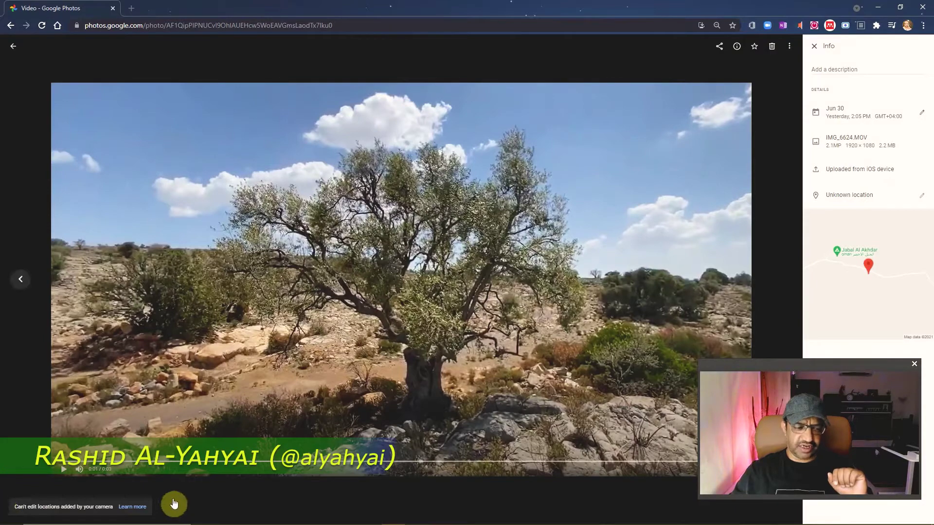
# Step: Open the olive-tree photo IMG_6623.HEIC and try its location pencil, which shows the same warning
pyautogui.click(17, 50)
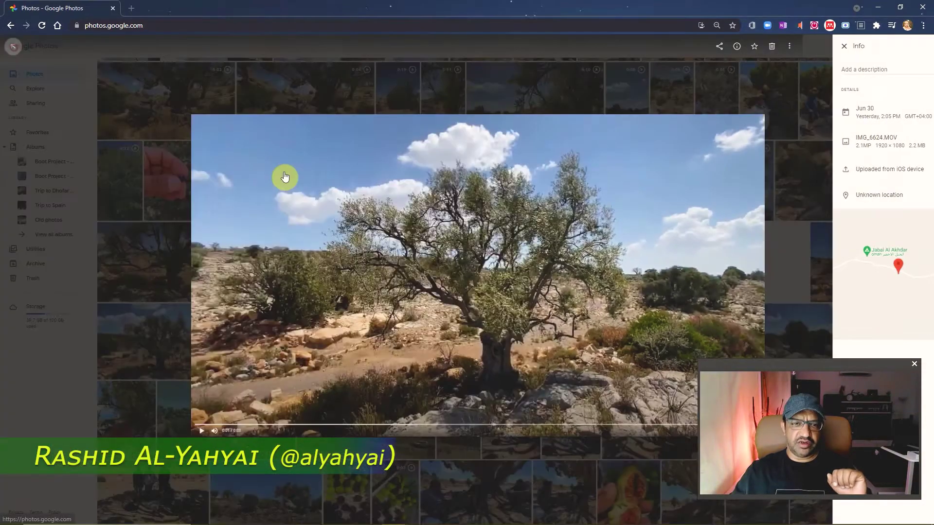
pyautogui.scroll(-2, 555, 244)
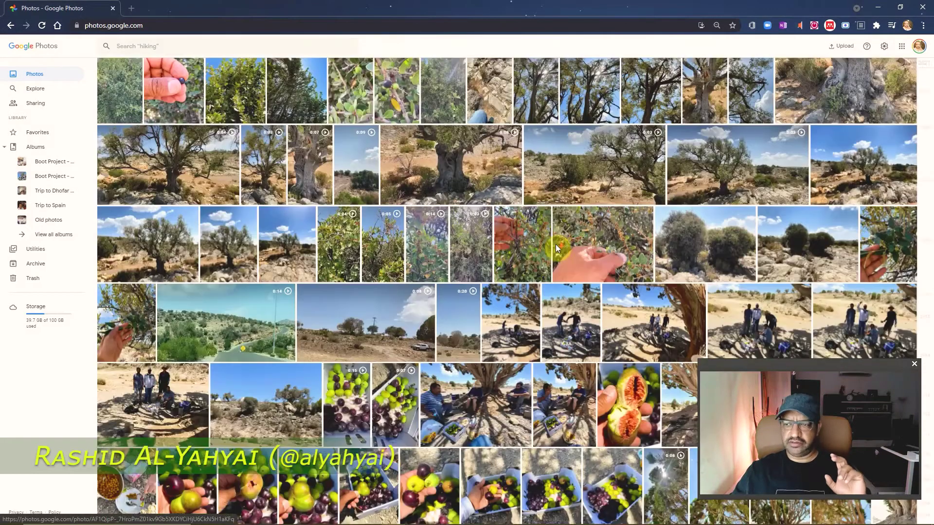
pyautogui.click(836, 167)
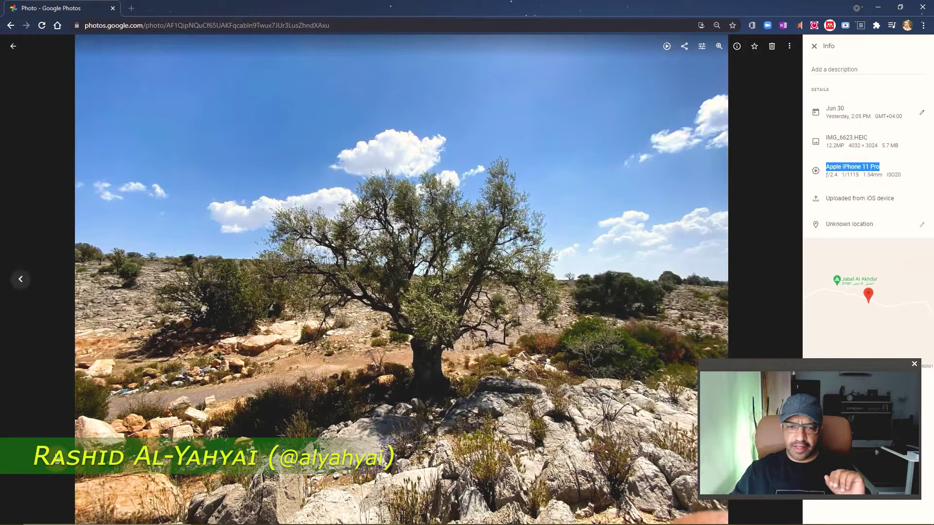
pyautogui.click(921, 225)
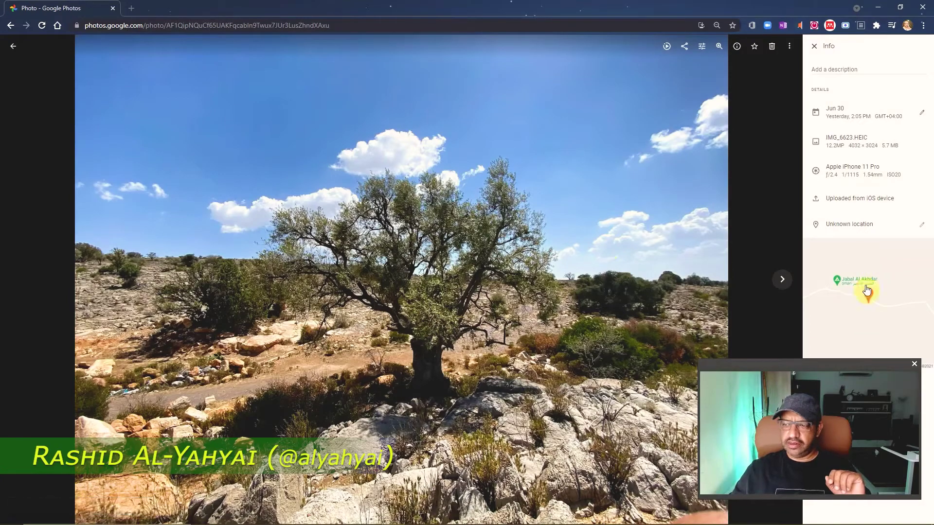
# Step: Scroll to Yesterday and check a photo and the tweet screenshot for a missing location
pyautogui.click(13, 46)
pyautogui.scroll(-15, 319, 181)
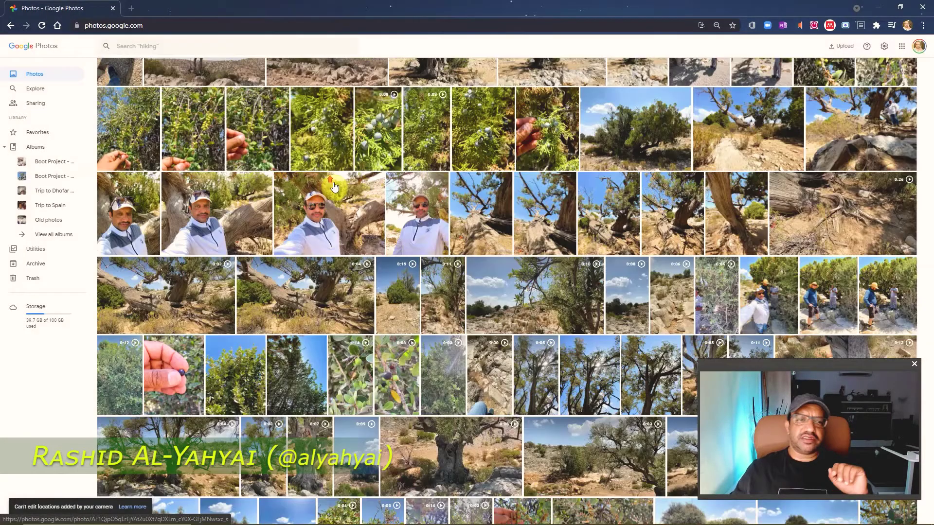
pyautogui.scroll(10, 218, 142)
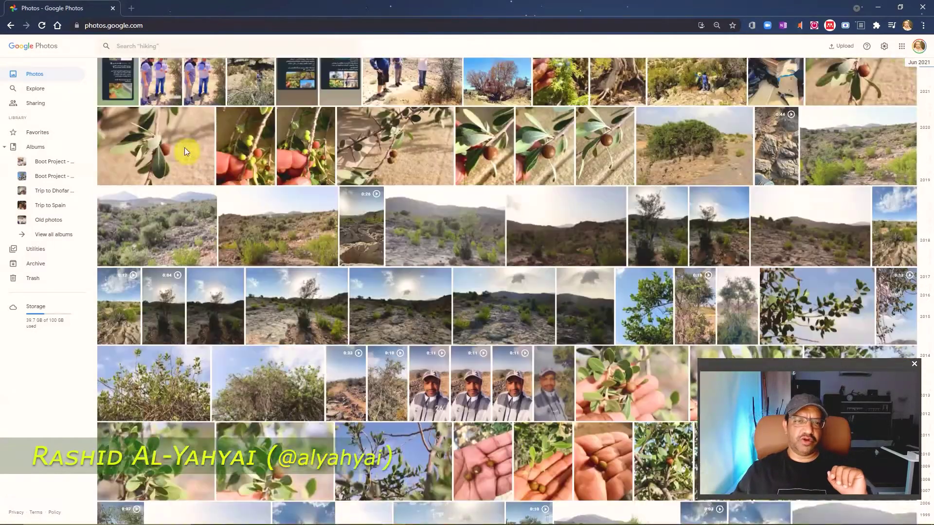
pyautogui.scroll(3, 197, 131)
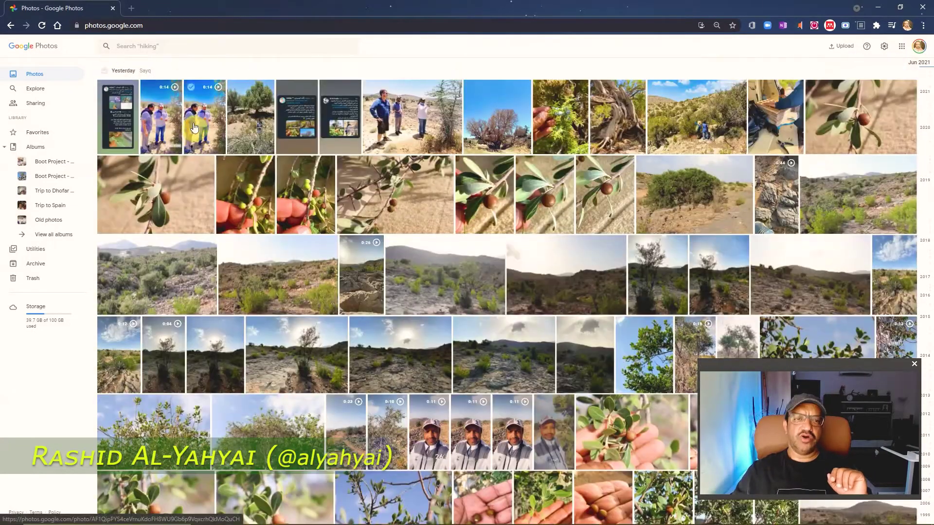
pyautogui.click(433, 124)
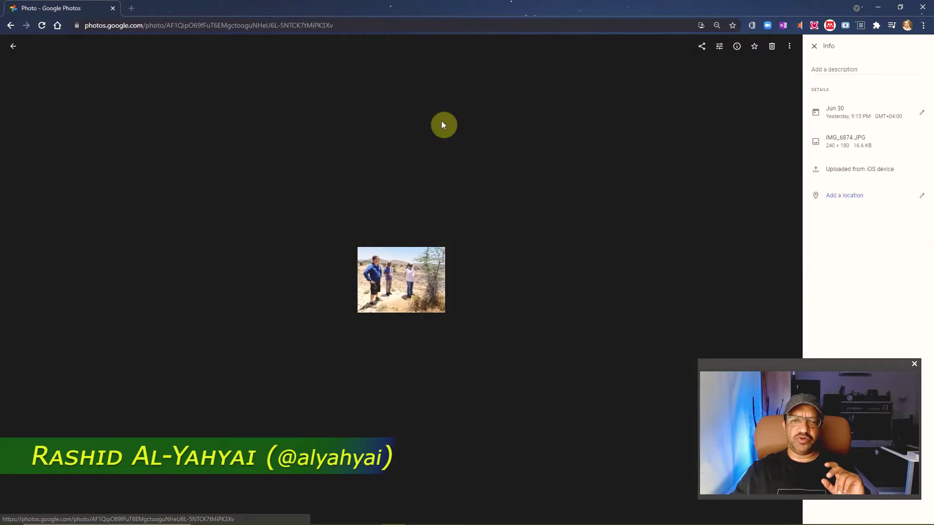
pyautogui.click(13, 56)
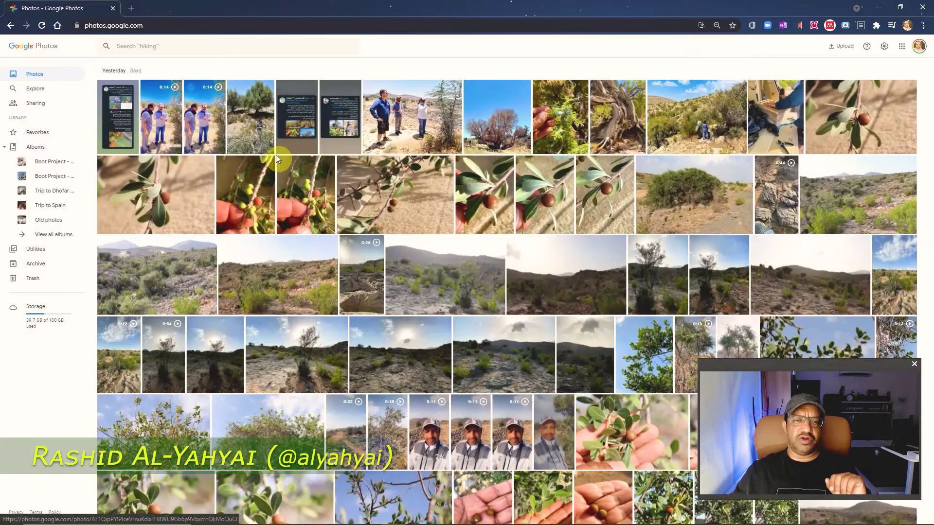
pyautogui.click(299, 124)
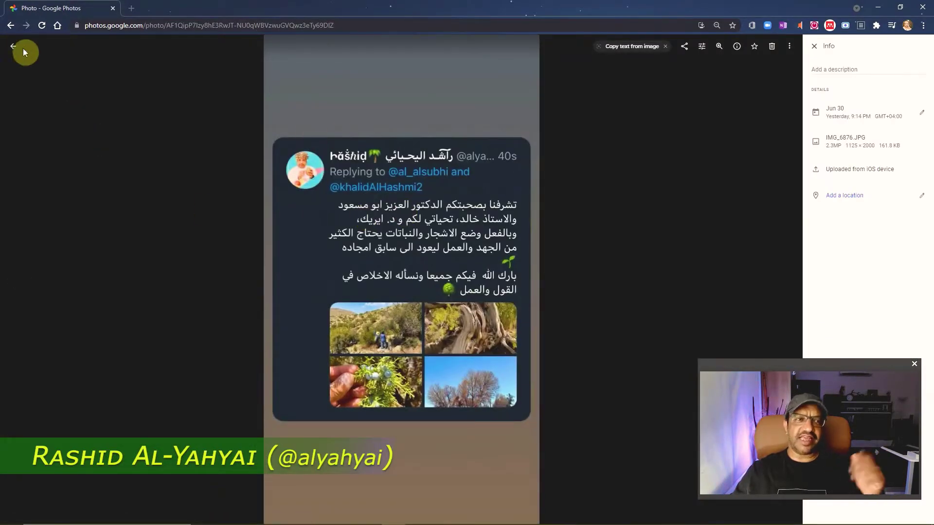
pyautogui.click(14, 52)
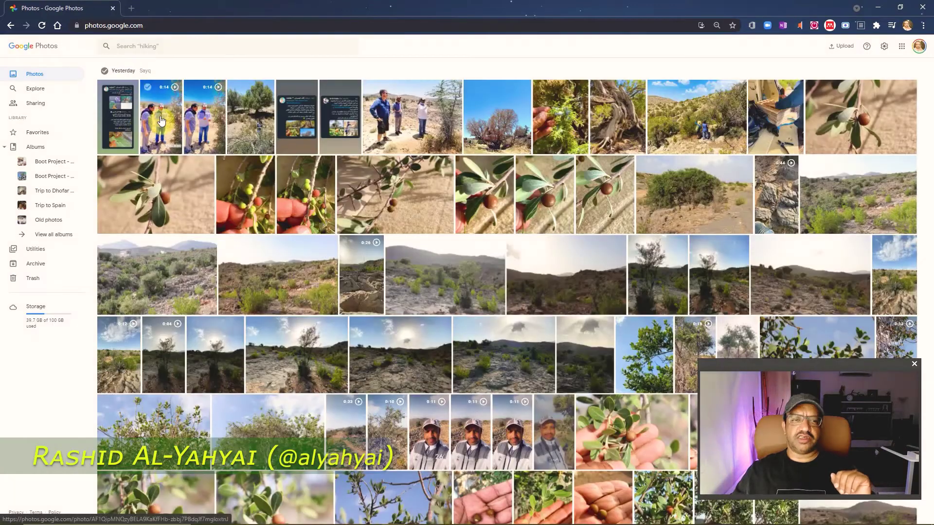
# Step: Open the two-men video, move on to the next video, and start editing its location
pyautogui.click(157, 116)
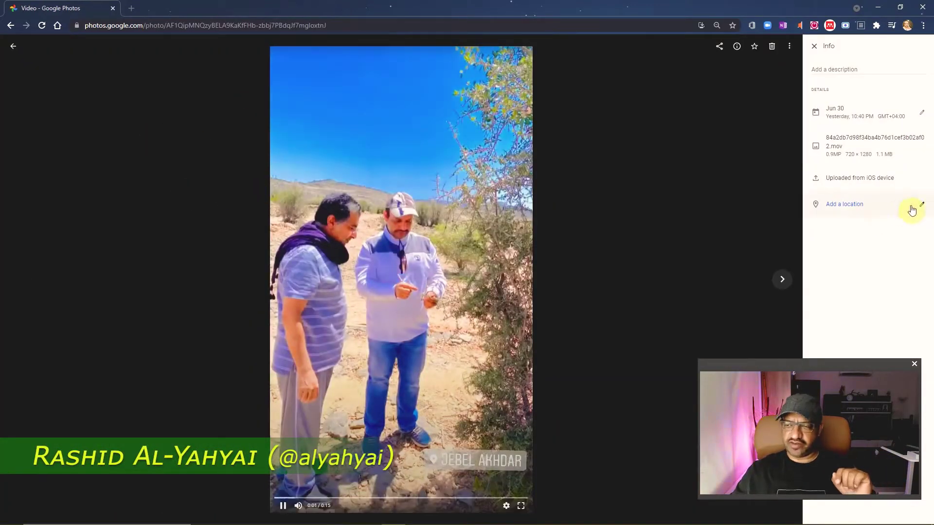
pyautogui.press('Delete')
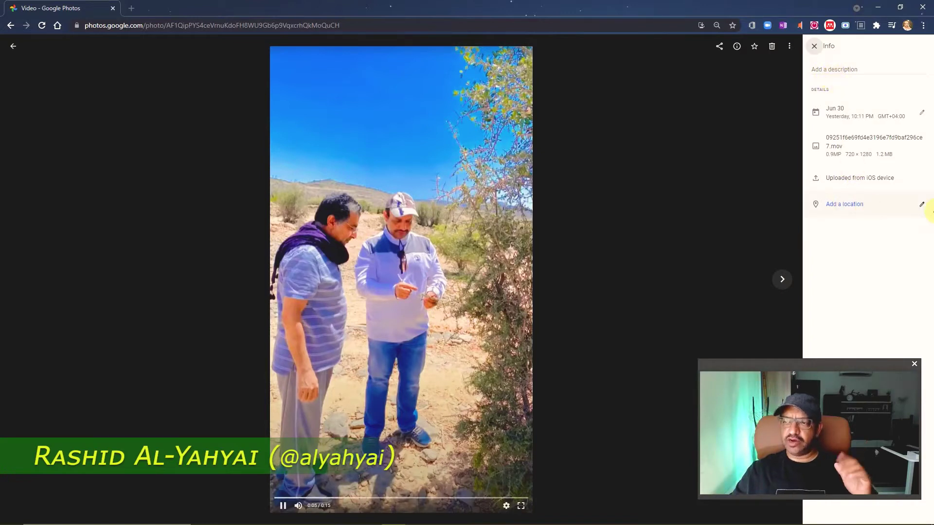
pyautogui.click(923, 206)
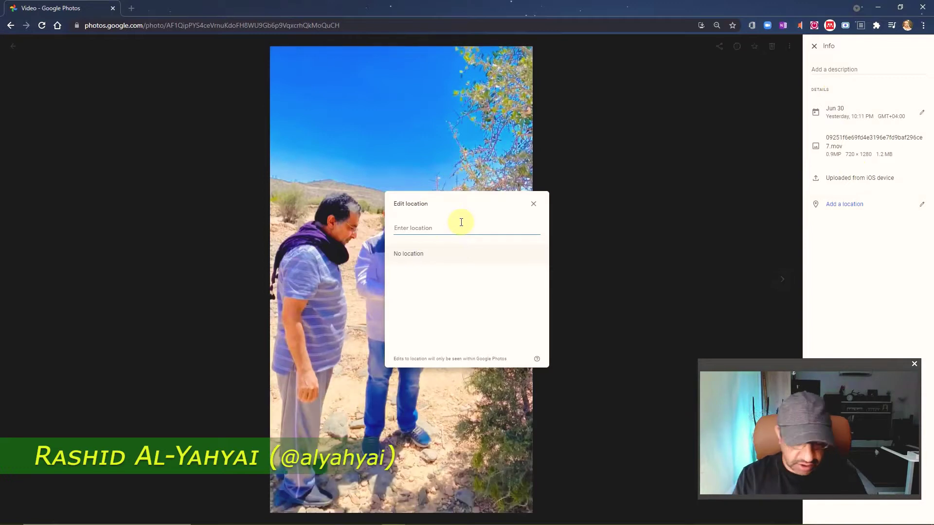
# Step: Search 'jebel akh' in Edit location and pick Jebel Akhdar, Oman for the two-men video
pyautogui.write('j')
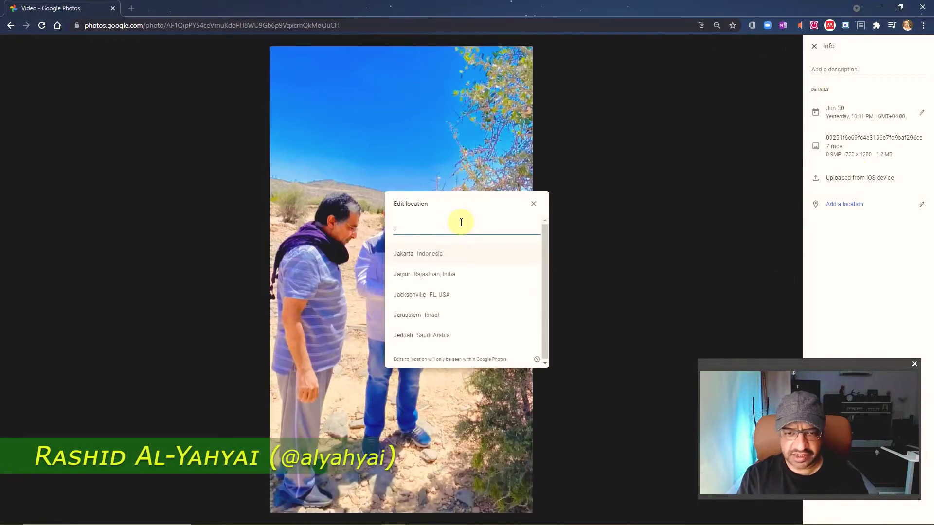
pyautogui.write('a')
pyautogui.press('BackSpace')
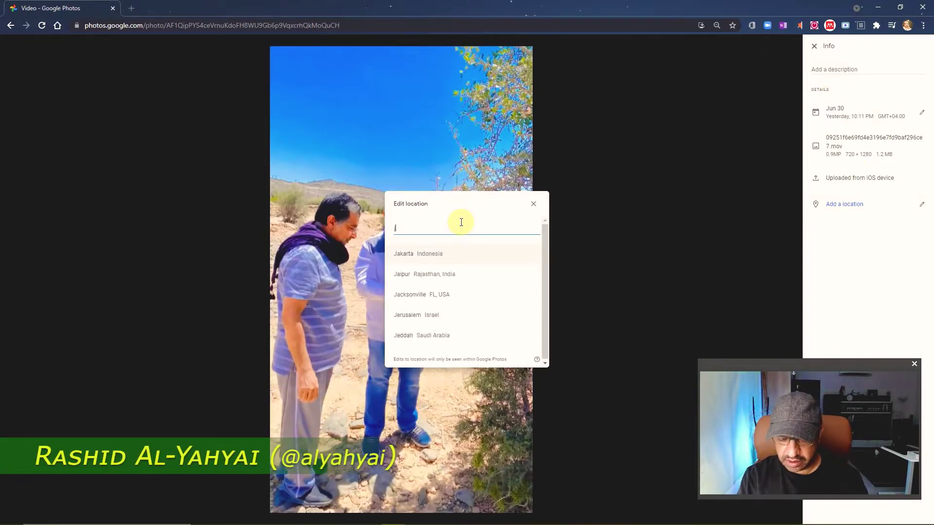
pyautogui.write('ebel')
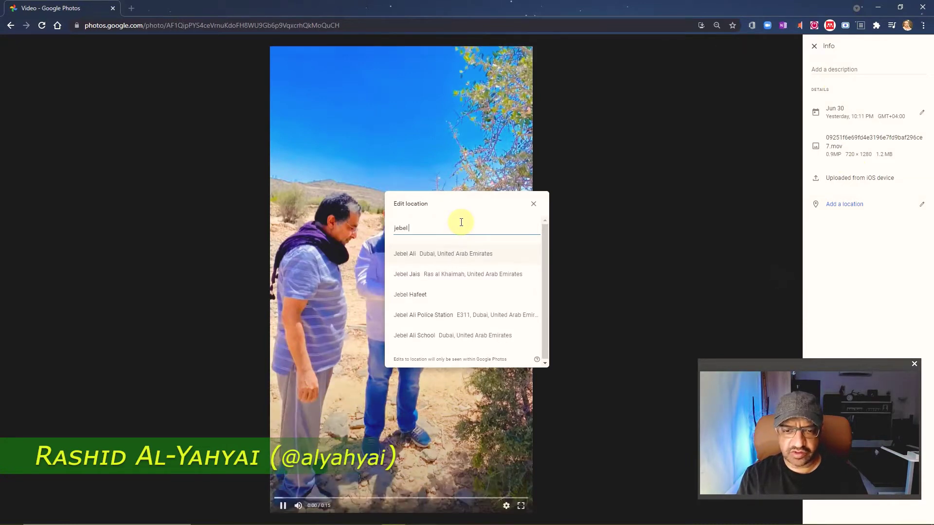
pyautogui.write(' akh')
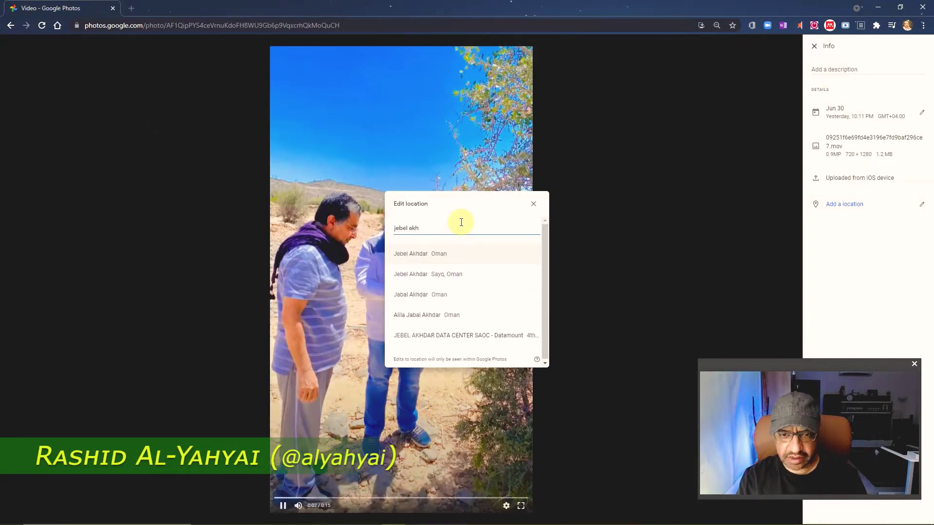
pyautogui.click(443, 257)
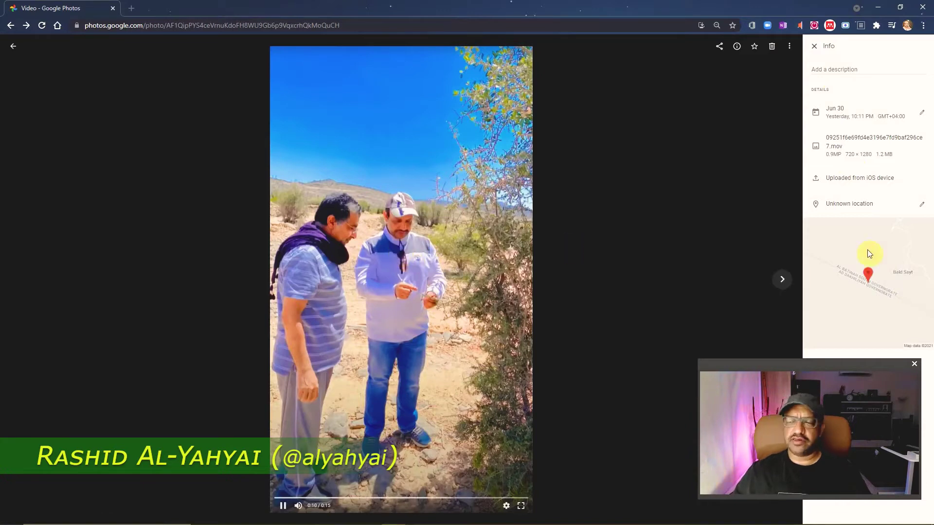
# Step: Advance to photo IMG_6878, set its location to Jebel Akhdar, Oman, and return to the grid
pyautogui.click(816, 46)
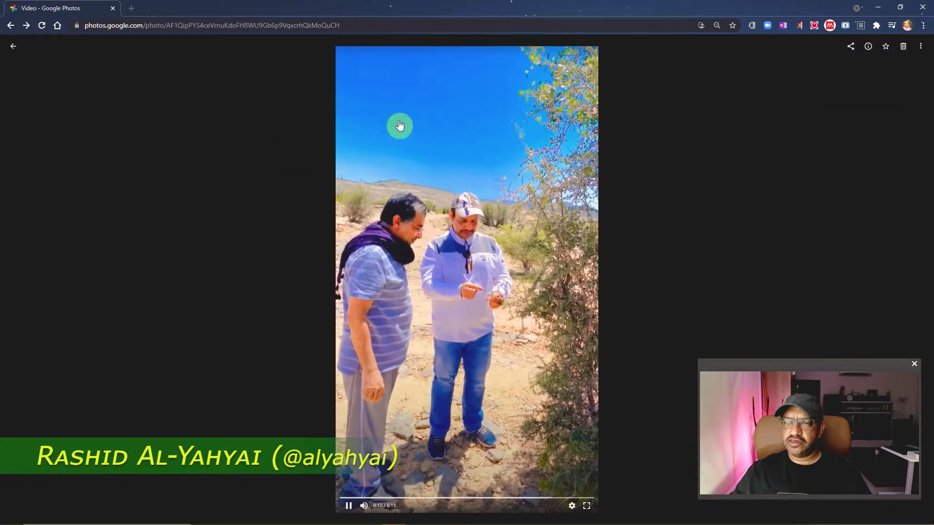
pyautogui.click(915, 283)
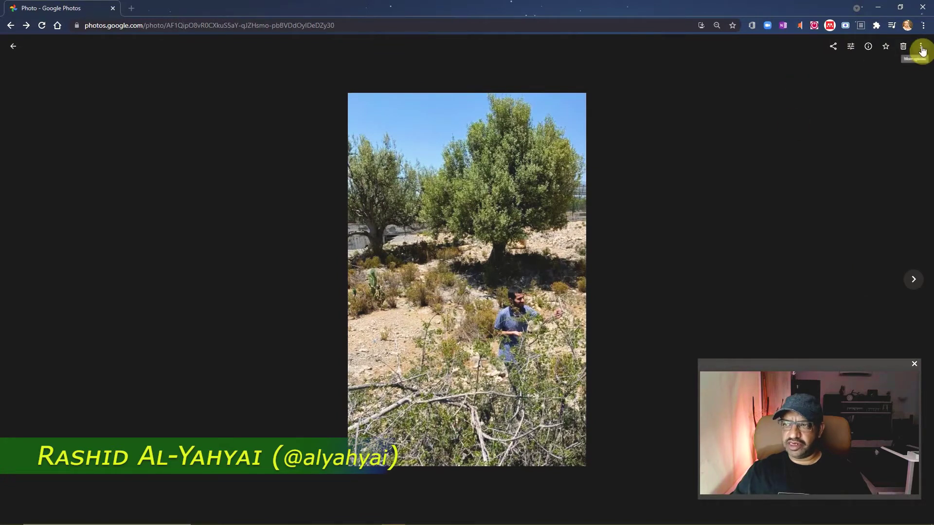
pyautogui.click(921, 47)
pyautogui.click(868, 47)
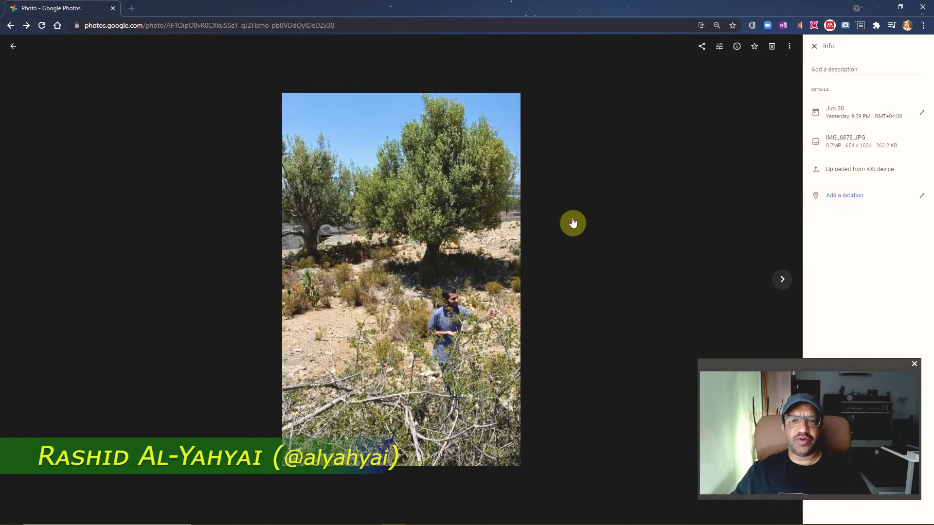
pyautogui.click(924, 195)
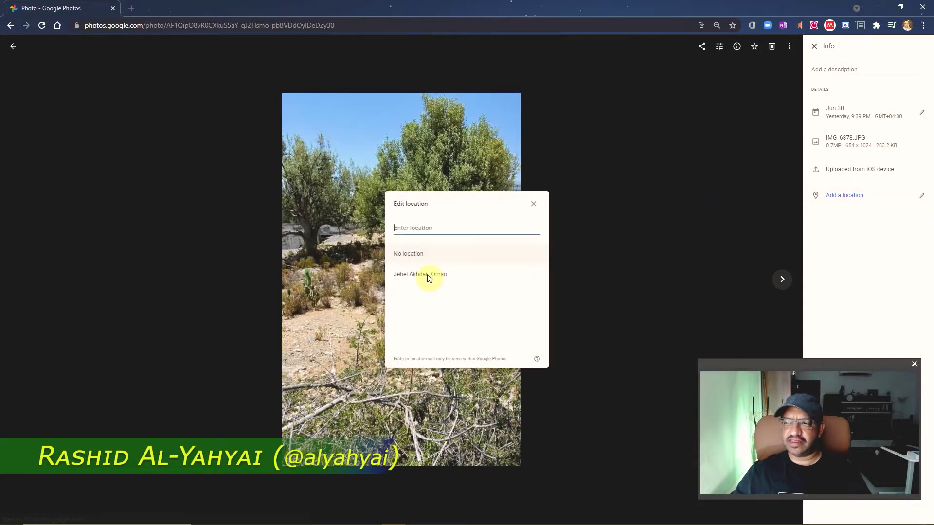
pyautogui.click(436, 276)
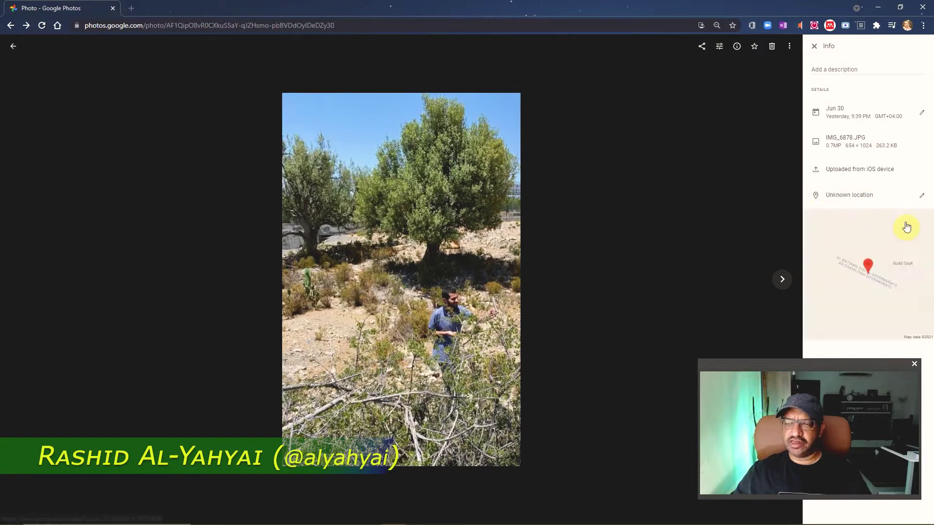
pyautogui.click(17, 48)
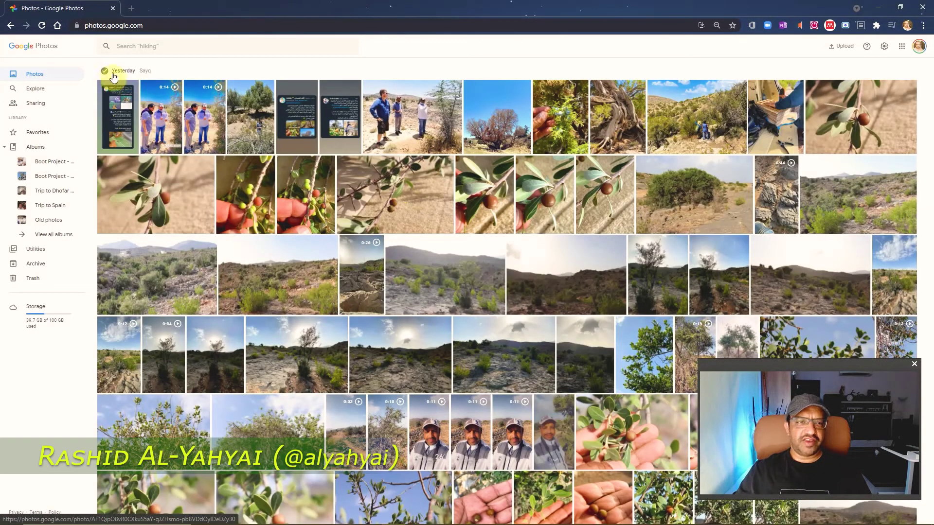
pyautogui.click(104, 71)
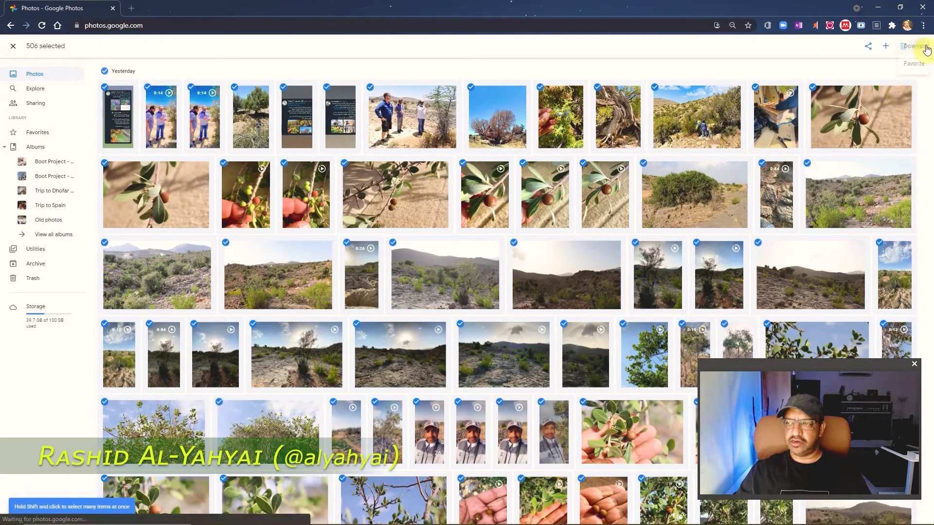
pyautogui.click(921, 45)
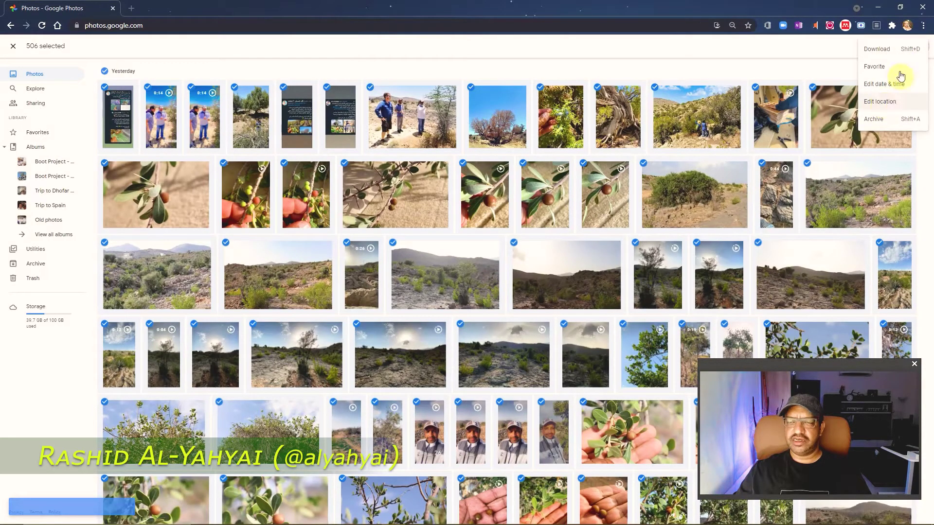
pyautogui.click(104, 71)
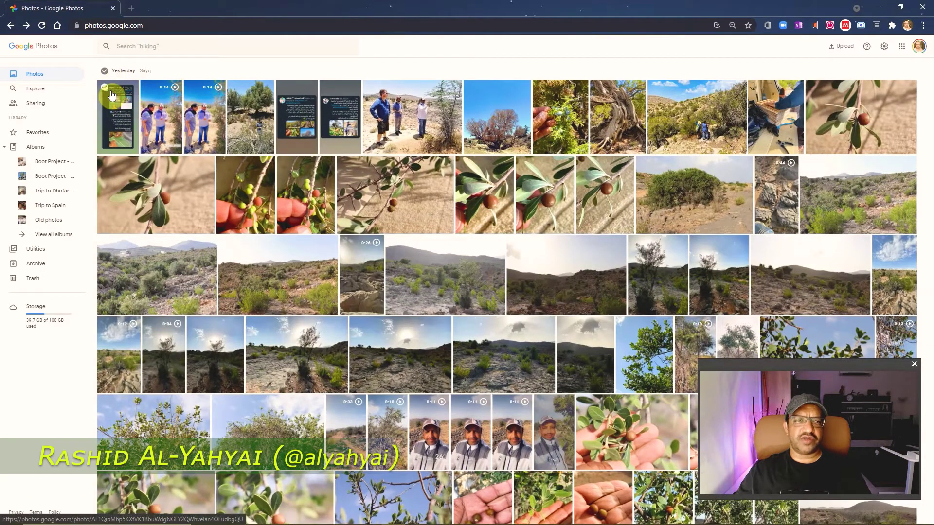
# Step: Select all thirteen top-row photos under Yesterday
pyautogui.click(105, 87)
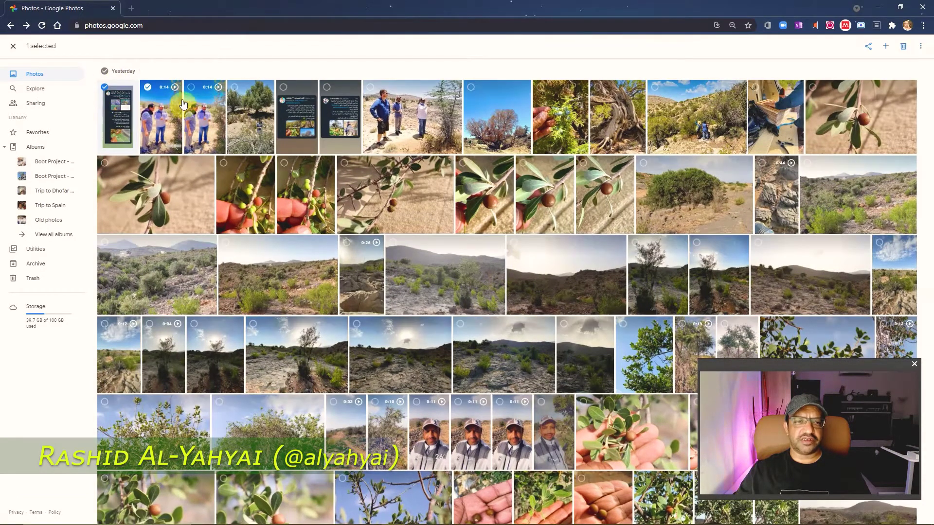
pyautogui.keyDown('shift'); pyautogui.click(204, 102); pyautogui.keyUp('shift')
pyautogui.keyDown('shift'); pyautogui.click(251, 105); pyautogui.keyUp('shift')
pyautogui.click(316, 112)
pyautogui.click(340, 113)
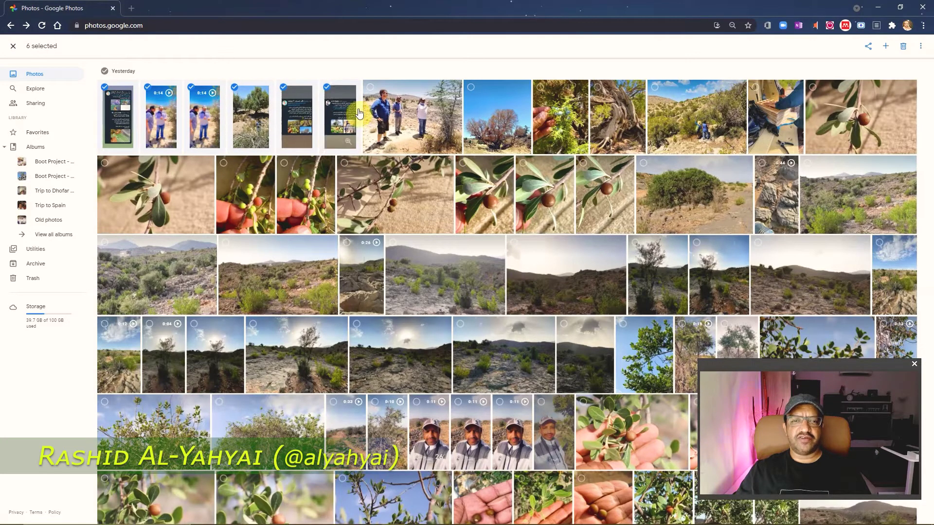
pyautogui.click(399, 116)
pyautogui.click(487, 118)
pyautogui.click(573, 119)
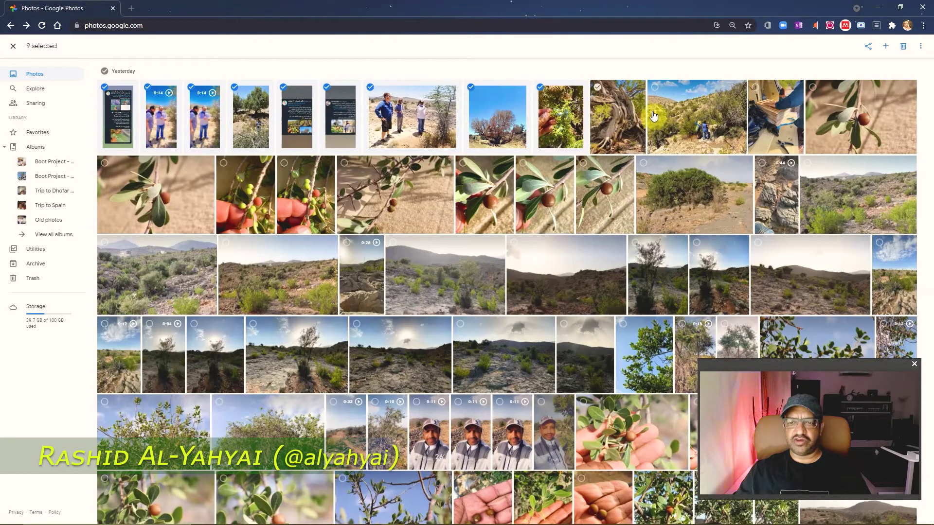
pyautogui.click(618, 117)
pyautogui.click(696, 116)
pyautogui.click(795, 115)
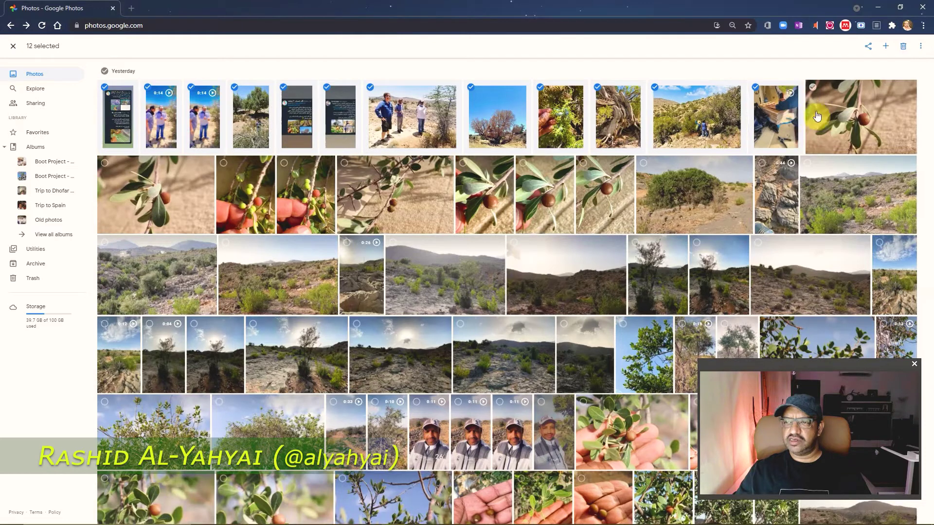
pyautogui.click(826, 117)
# Step: Add the first second-row photo and choose Edit location for the fourteen selected photos
pyautogui.click(201, 206)
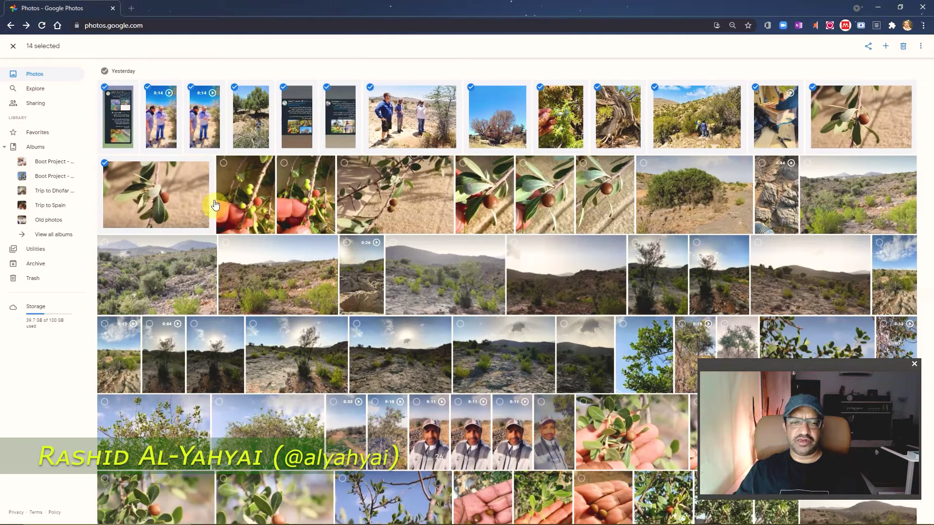
pyautogui.click(920, 47)
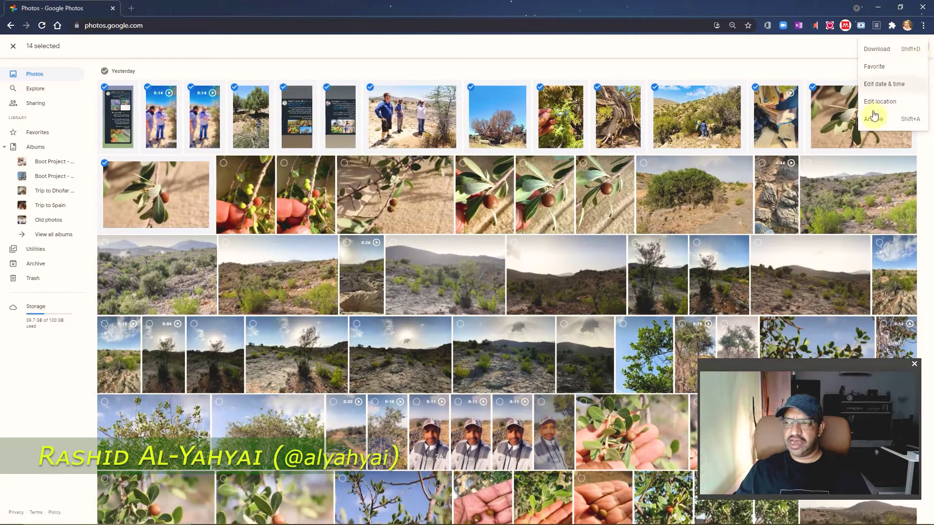
pyautogui.click(895, 102)
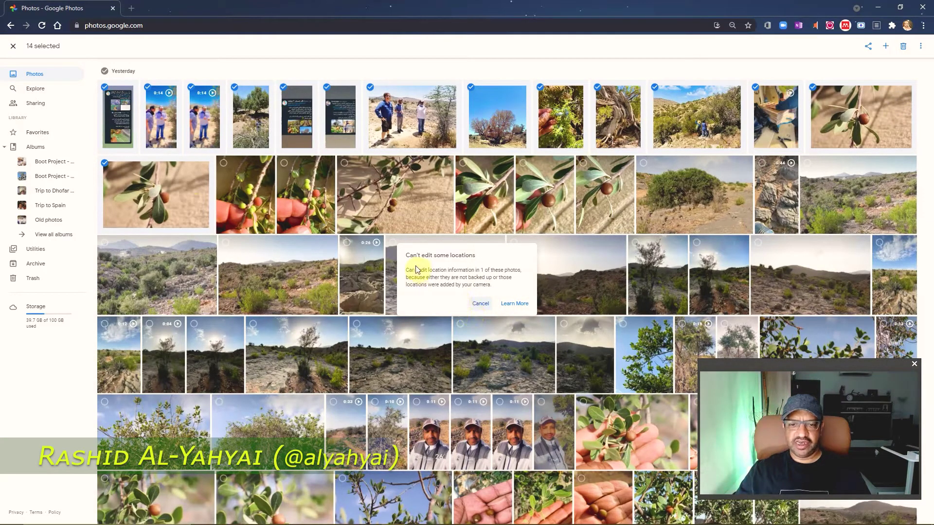
# Step: Cancel the warning, deselect four top-row photos including the hillside and blue jacket shots, and reopen Edit location
pyautogui.click(481, 305)
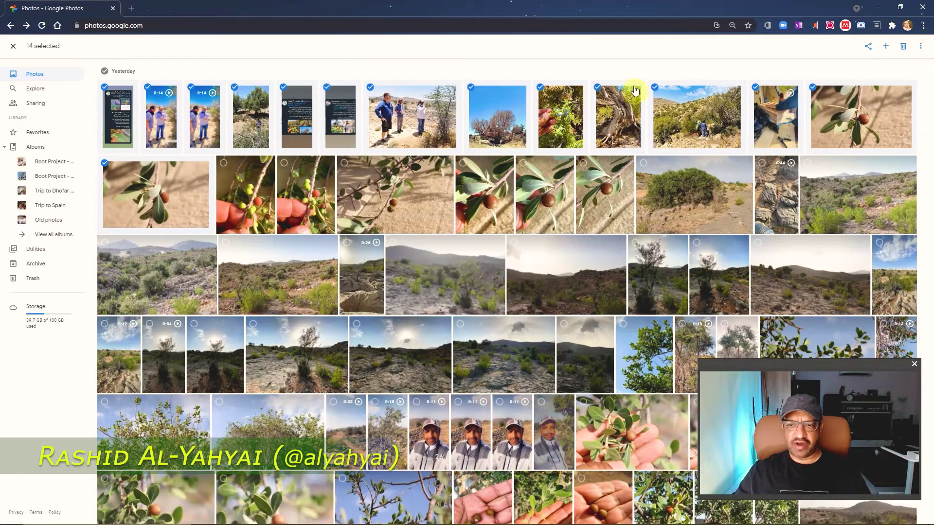
pyautogui.click(607, 113)
pyautogui.click(571, 119)
pyautogui.click(711, 117)
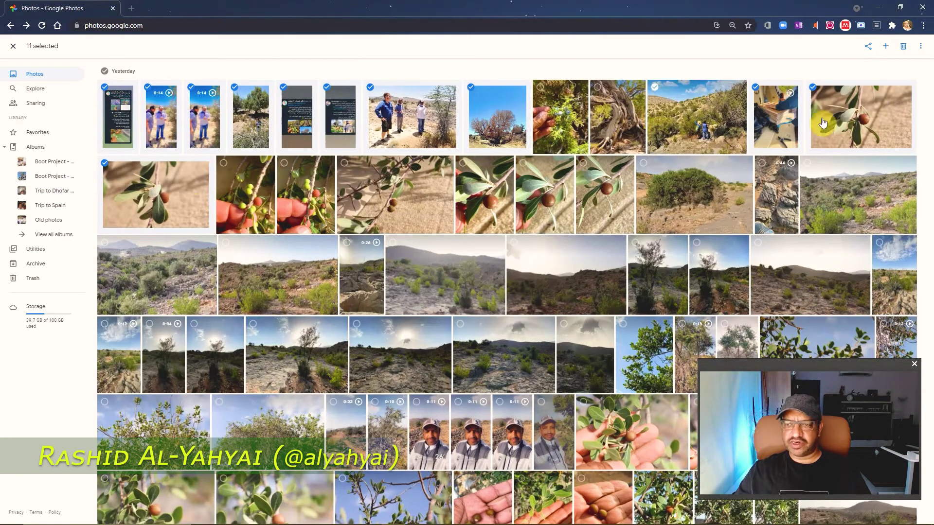
pyautogui.click(778, 122)
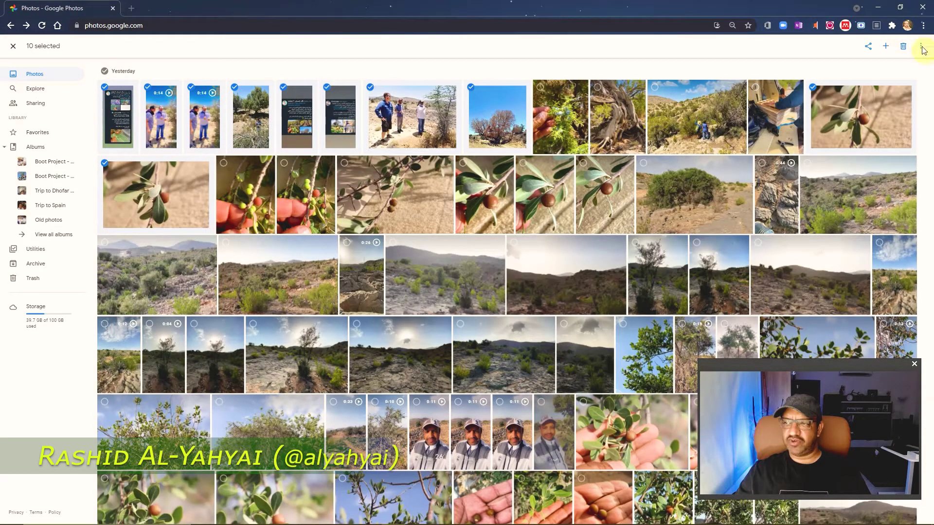
pyautogui.click(924, 50)
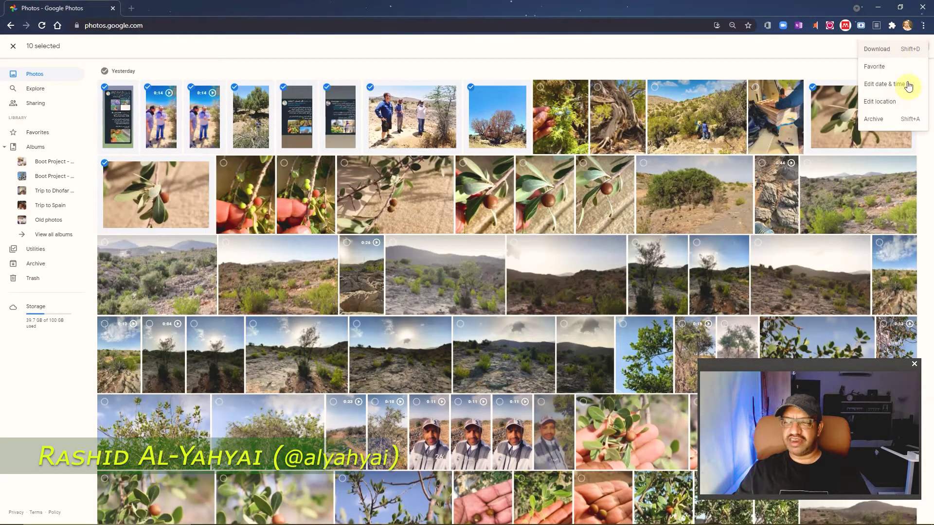
pyautogui.click(878, 104)
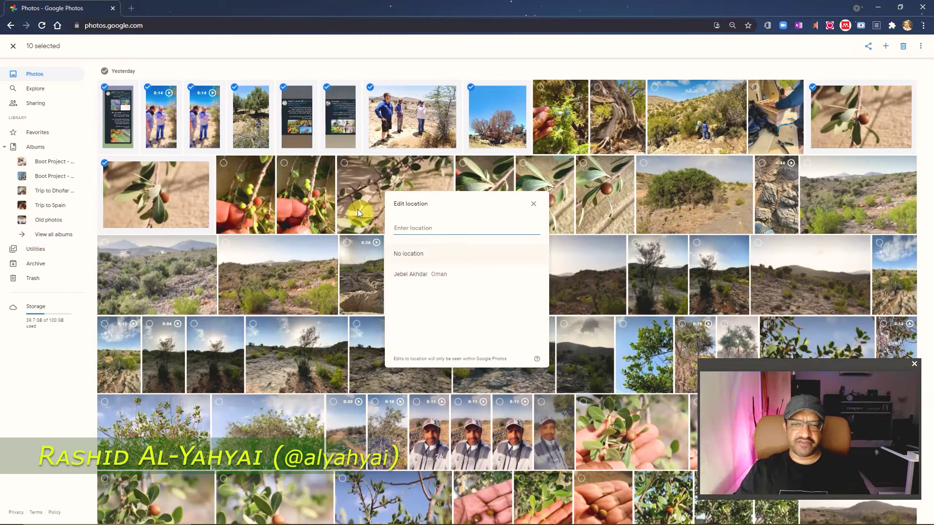
# Step: Apply the Jebel Akhdar, Oman suggestion to all ten selected photos
pyautogui.press('Down')
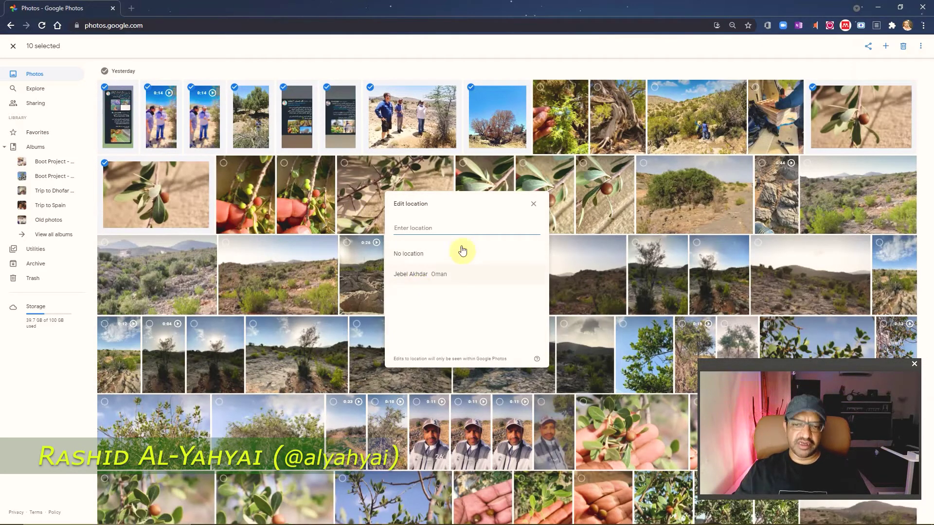
pyautogui.click(454, 275)
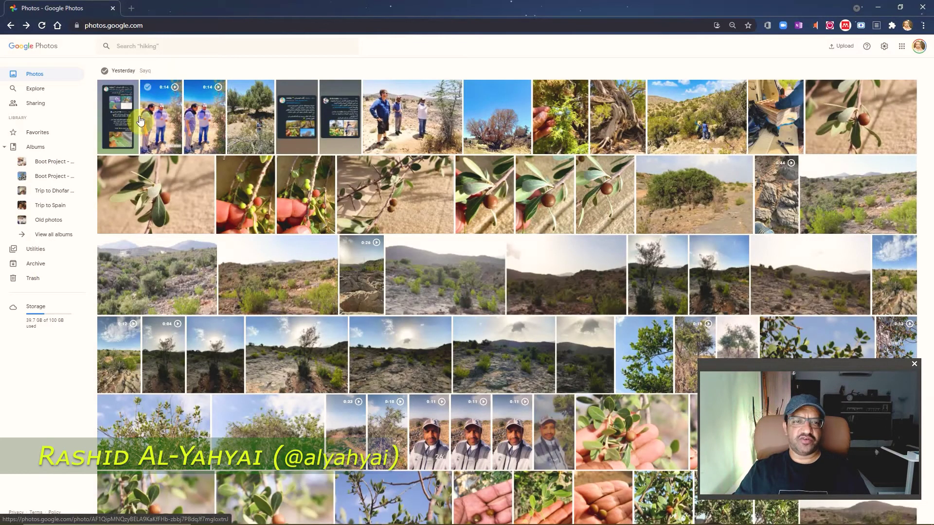
# Step: Open the tweet screenshot IMG_6876.JPG and set its location to No location
pyautogui.click(299, 116)
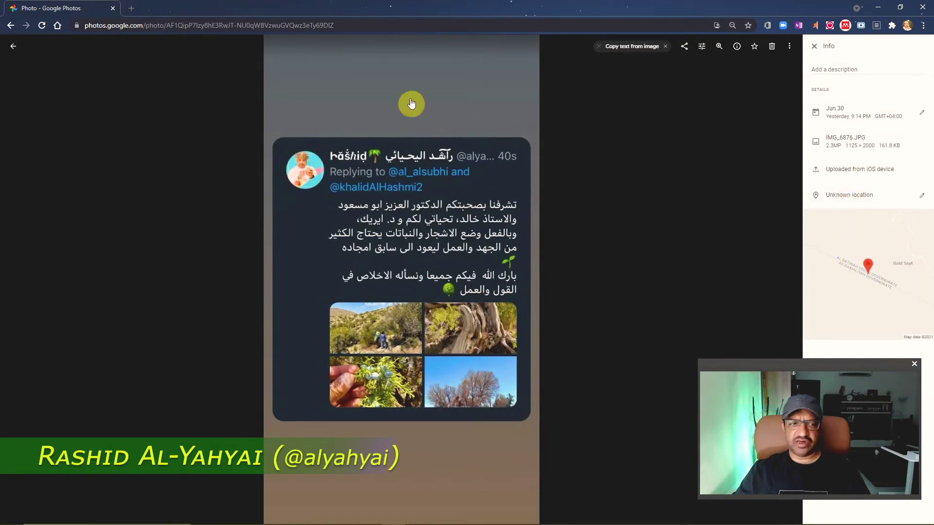
pyautogui.click(921, 199)
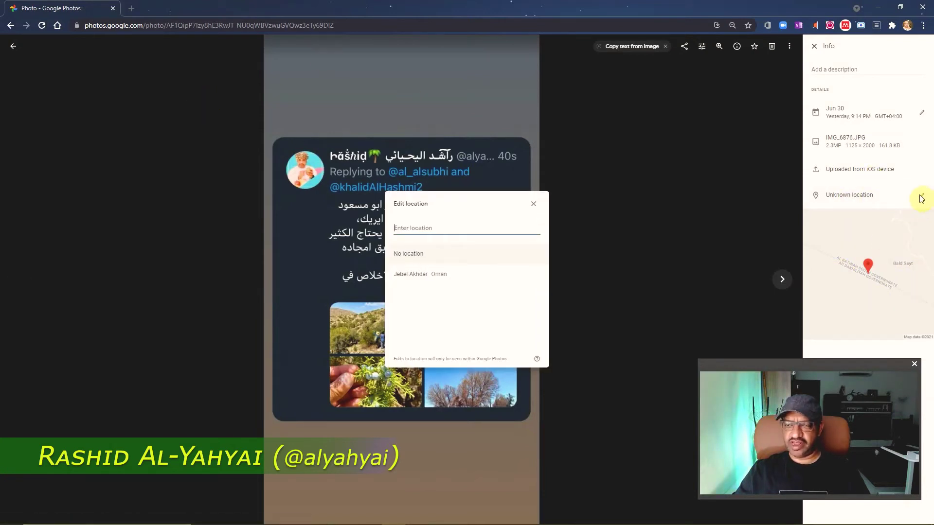
pyautogui.click(419, 257)
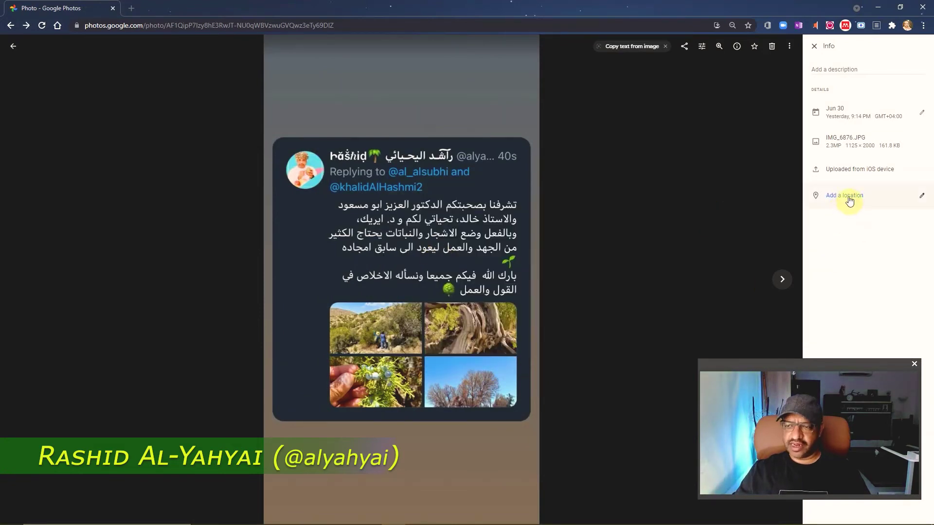
# Step: Restore the screenshot's location to Jebel Akhdar, Oman and return to the photo library
pyautogui.click(923, 197)
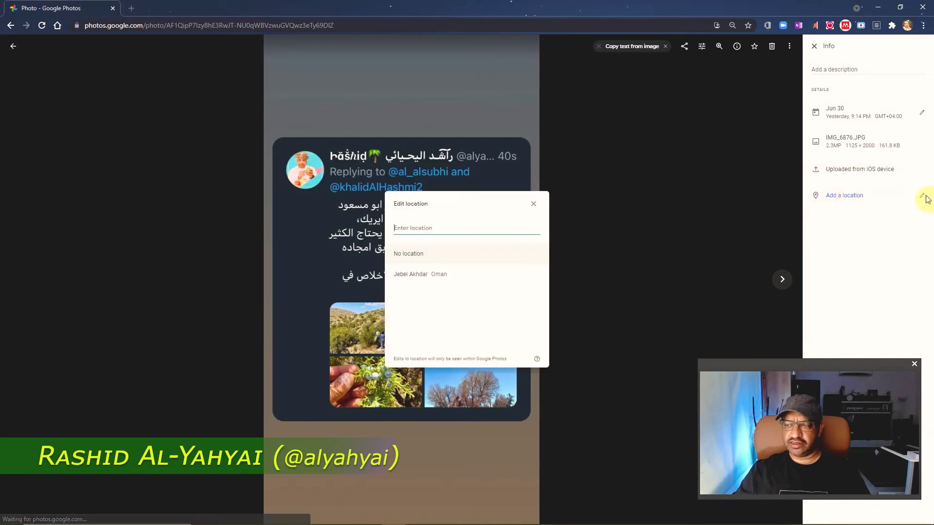
pyautogui.click(474, 273)
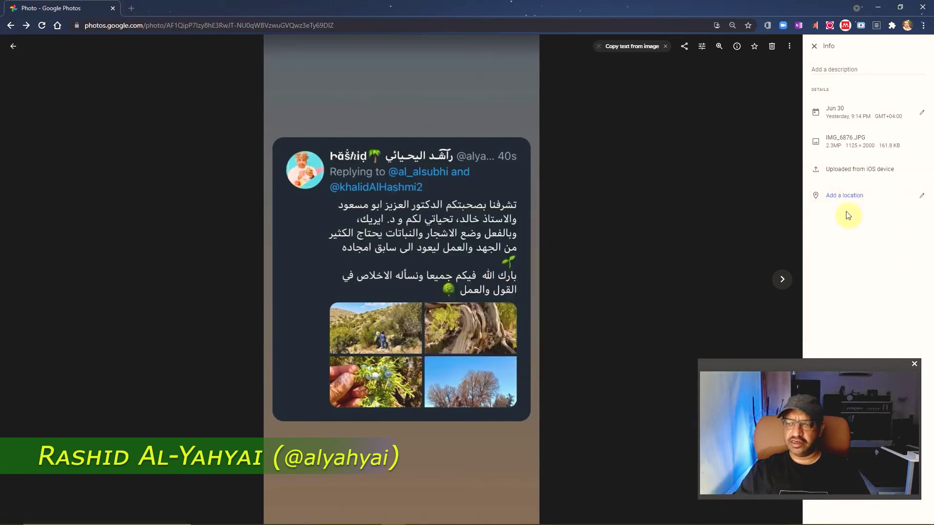
pyautogui.click(13, 49)
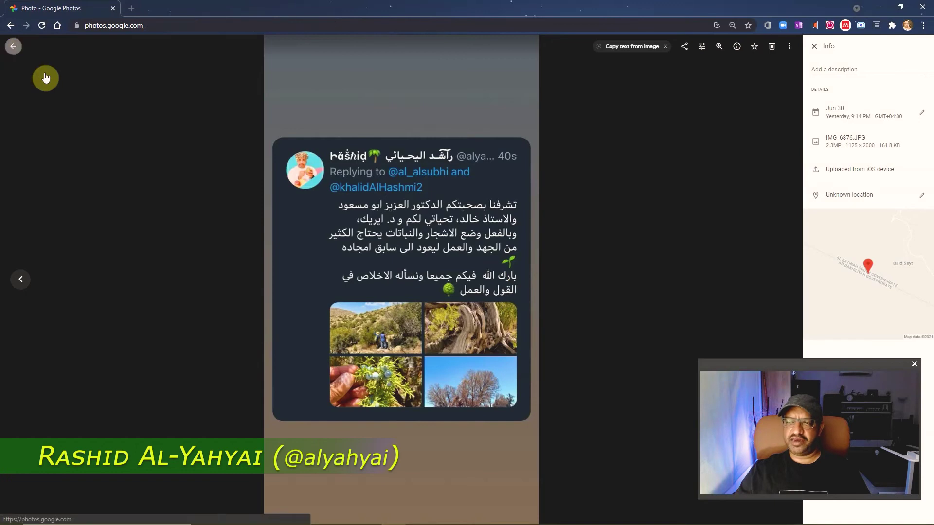